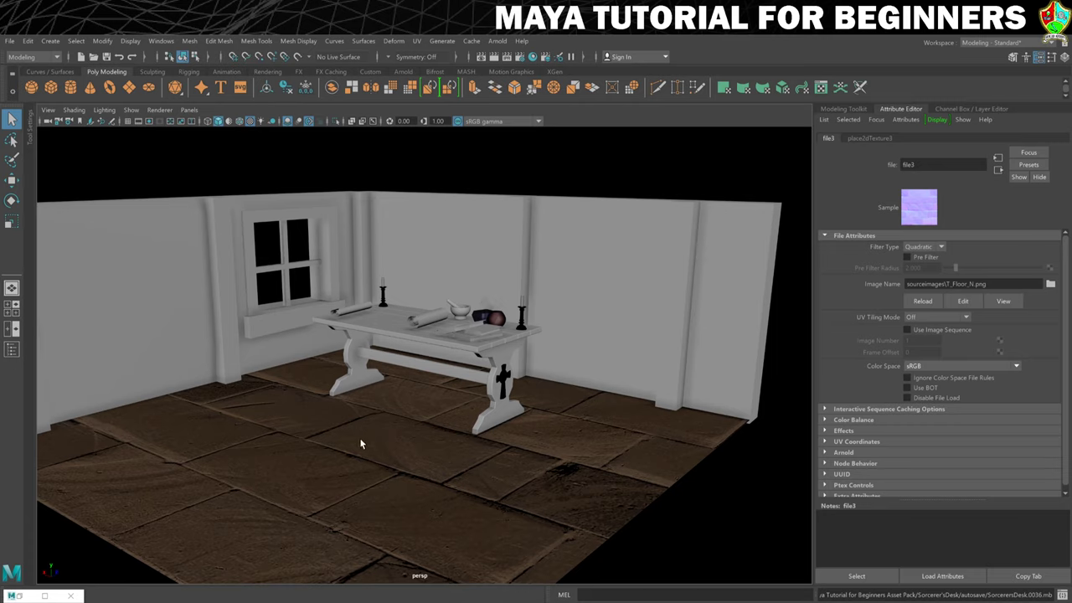
Step: Select the stone floor mesh and open the UV menu
{"action": "left_click", "coordinate": [406, 456]}
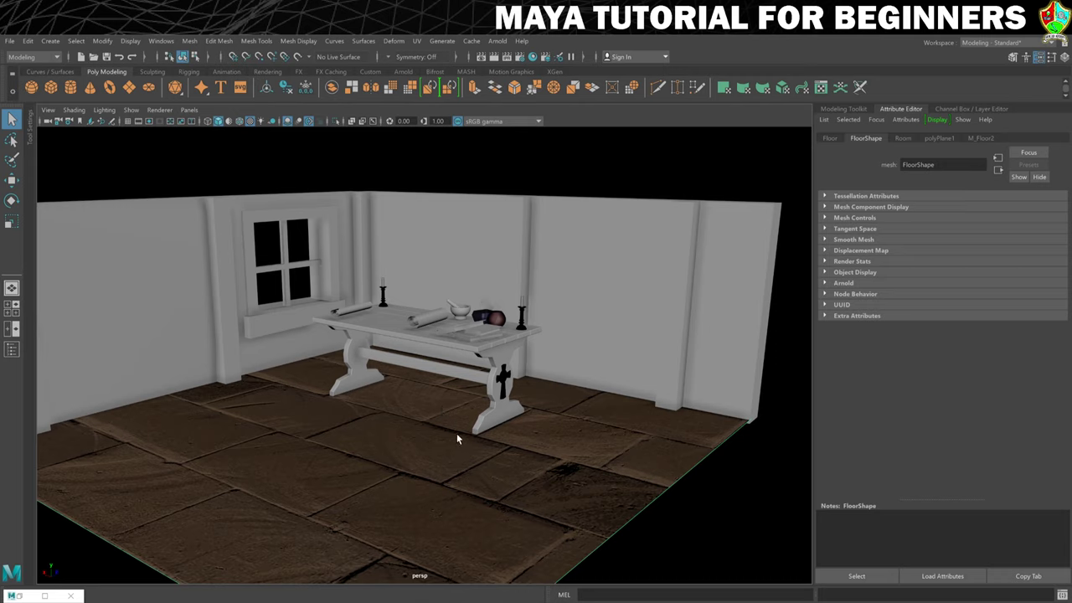
{"action": "left_click", "coordinate": [417, 41]}
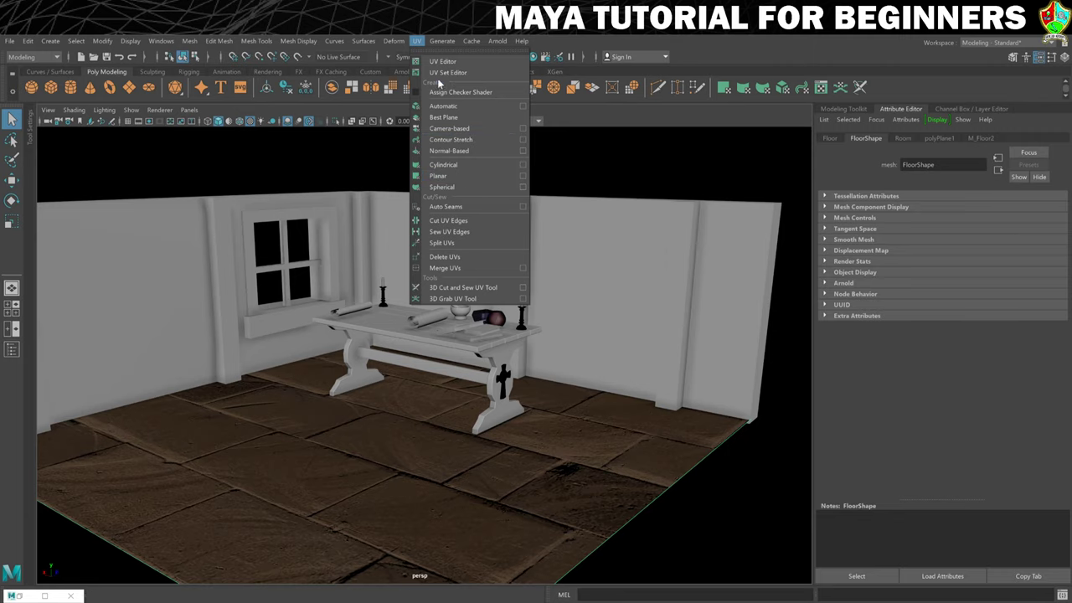
{"action": "left_click", "coordinate": [440, 63]}
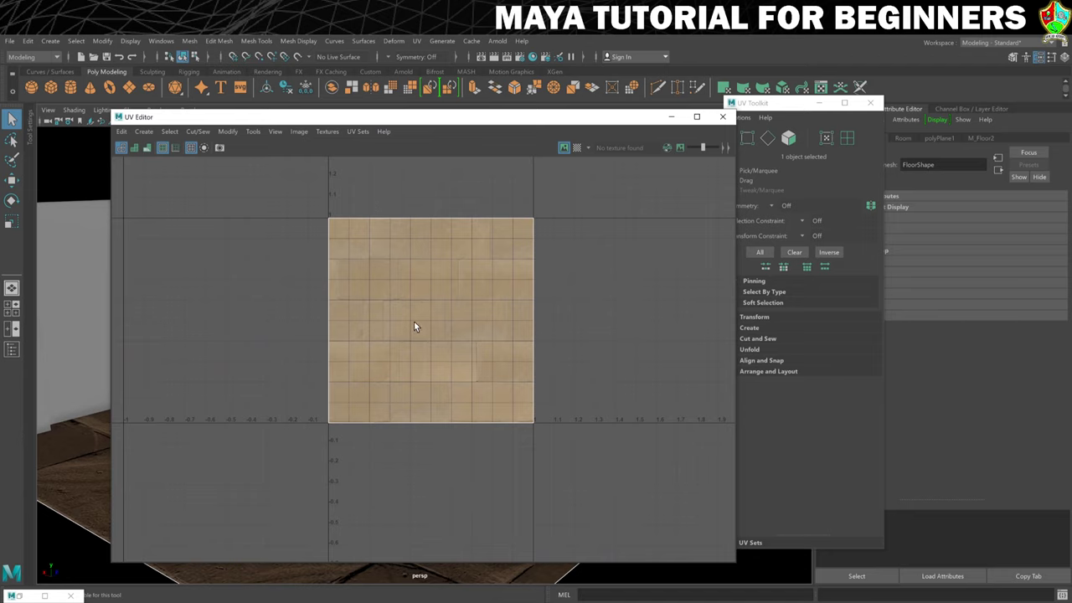
{"action": "left_click_drag", "start_coordinate": [251, 117], "coordinate": [499, 116]}
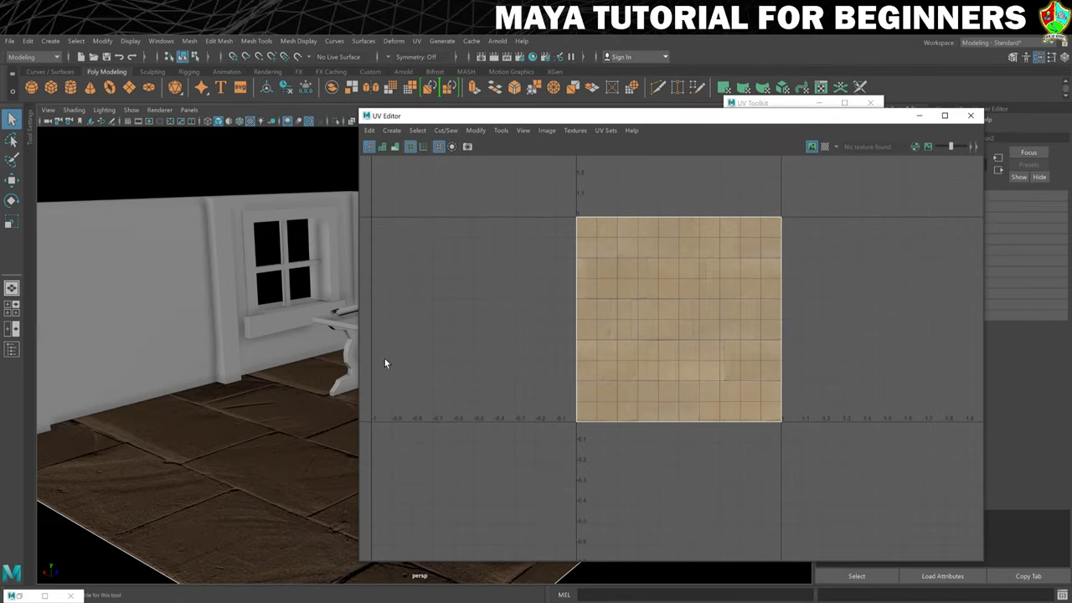
{"action": "left_click_drag", "start_coordinate": [519, 118], "coordinate": [306, 134]}
{"action": "left_click_drag", "start_coordinate": [432, 130], "coordinate": [383, 97]}
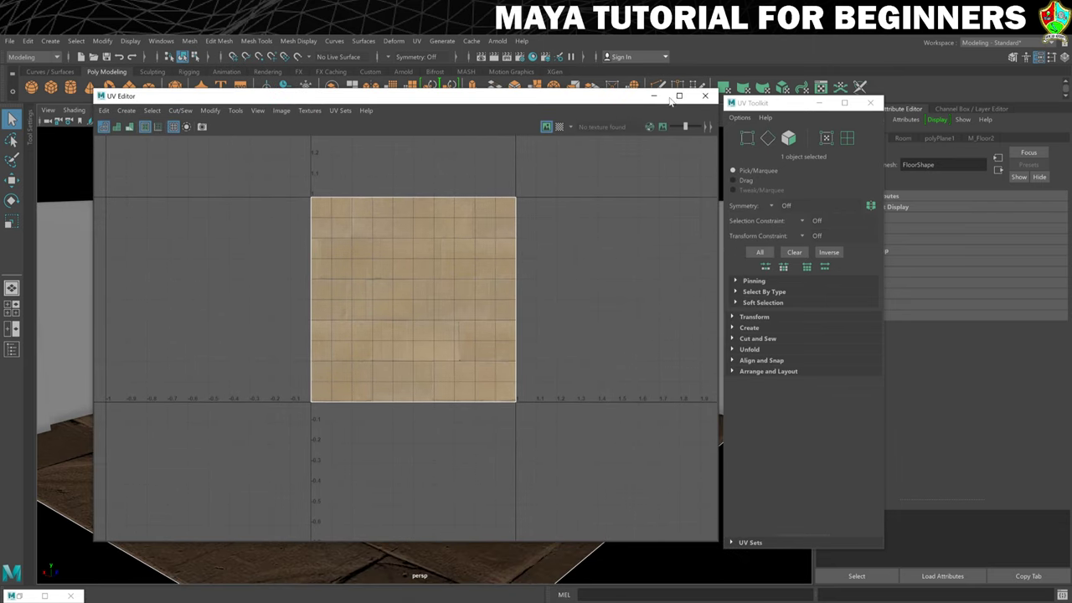
{"action": "left_click", "coordinate": [704, 98]}
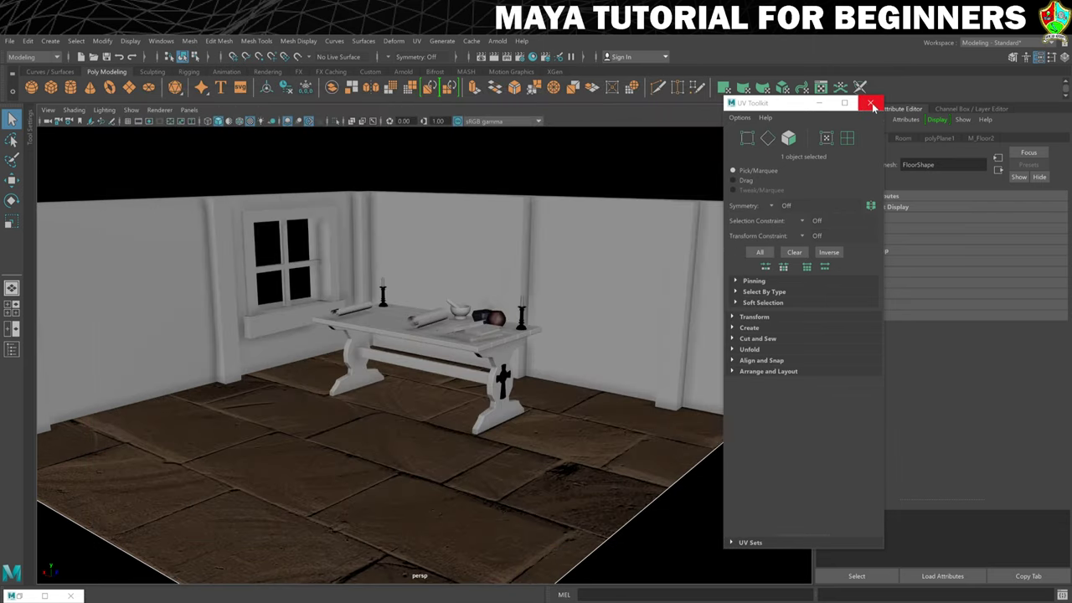
{"action": "left_click", "coordinate": [870, 103]}
{"action": "right_click_drag", "start_coordinate": [387, 450], "coordinate": [433, 330]}
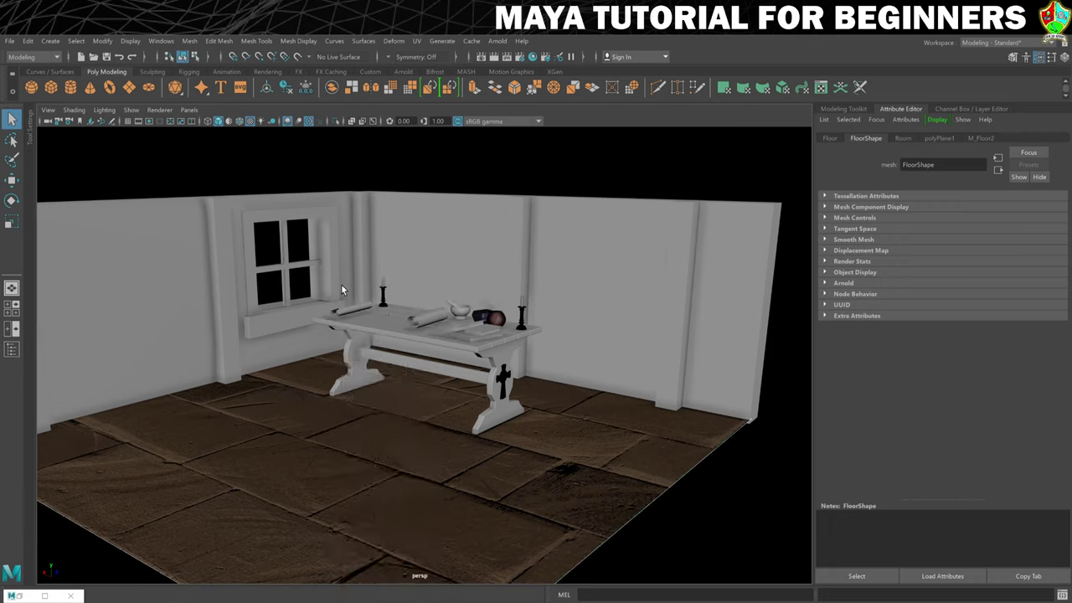
Step: Apply a default planar UV projection to the floor and return to the Select tool
{"action": "left_click", "coordinate": [416, 40]}
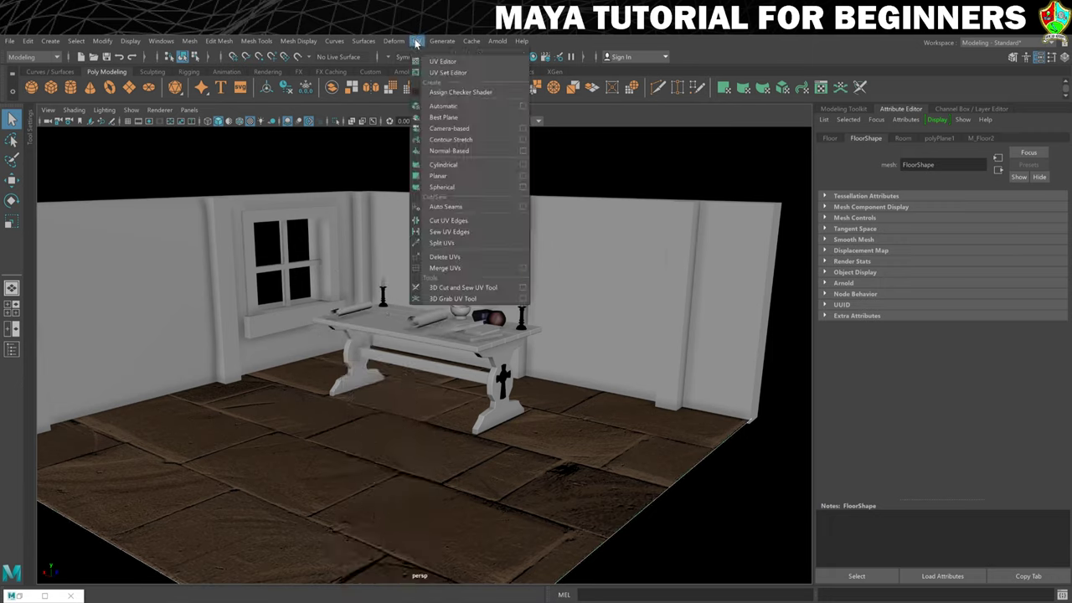
{"action": "left_click", "coordinate": [453, 177]}
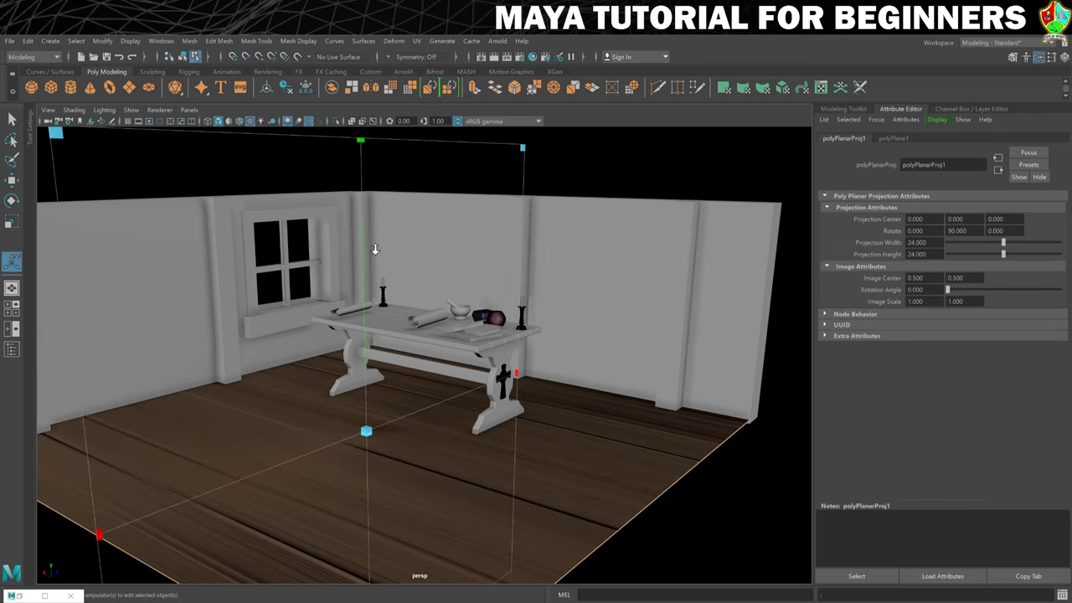
{"action": "right_click_drag", "start_coordinate": [376, 249], "coordinate": [369, 234], "text": "alt"}
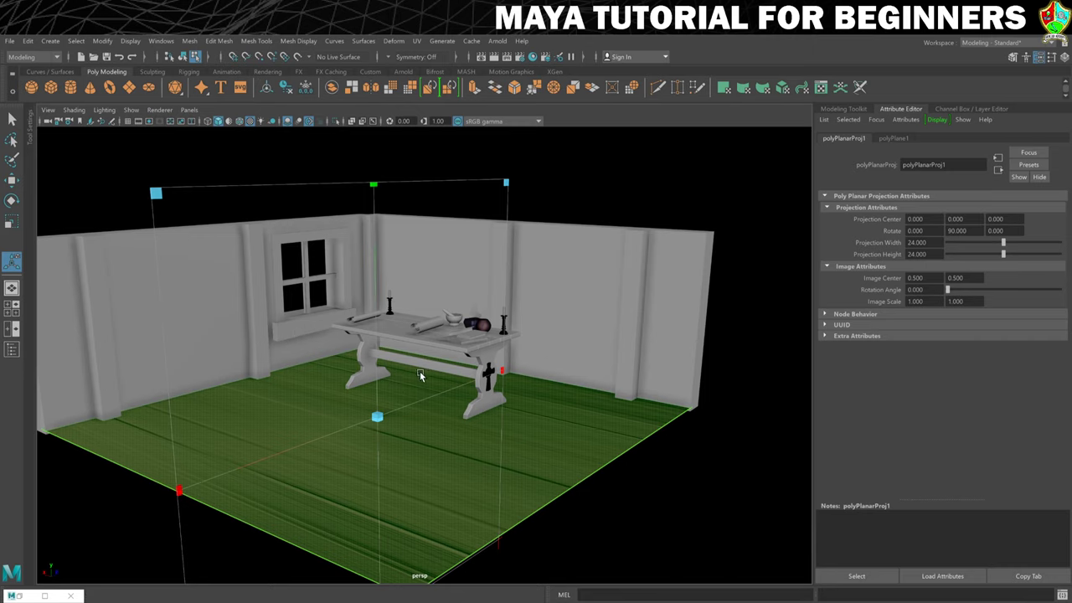
{"action": "right_click_drag", "start_coordinate": [541, 395], "coordinate": [598, 299]}
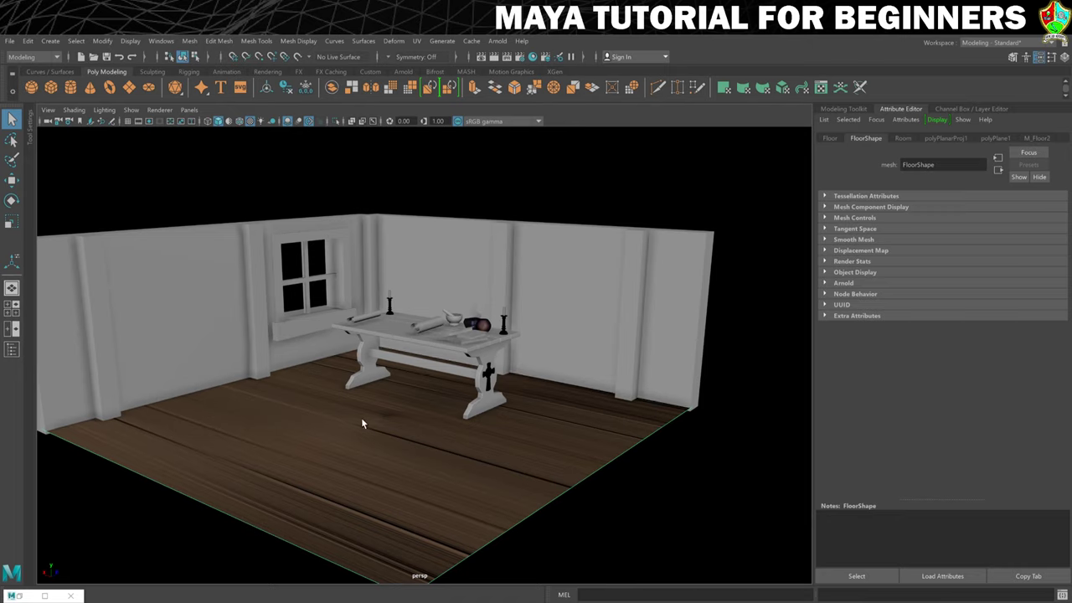
Step: Re-project the floor's UVs with a Y-axis planar projection from the Planar Mapping options
{"action": "left_click", "coordinate": [416, 43]}
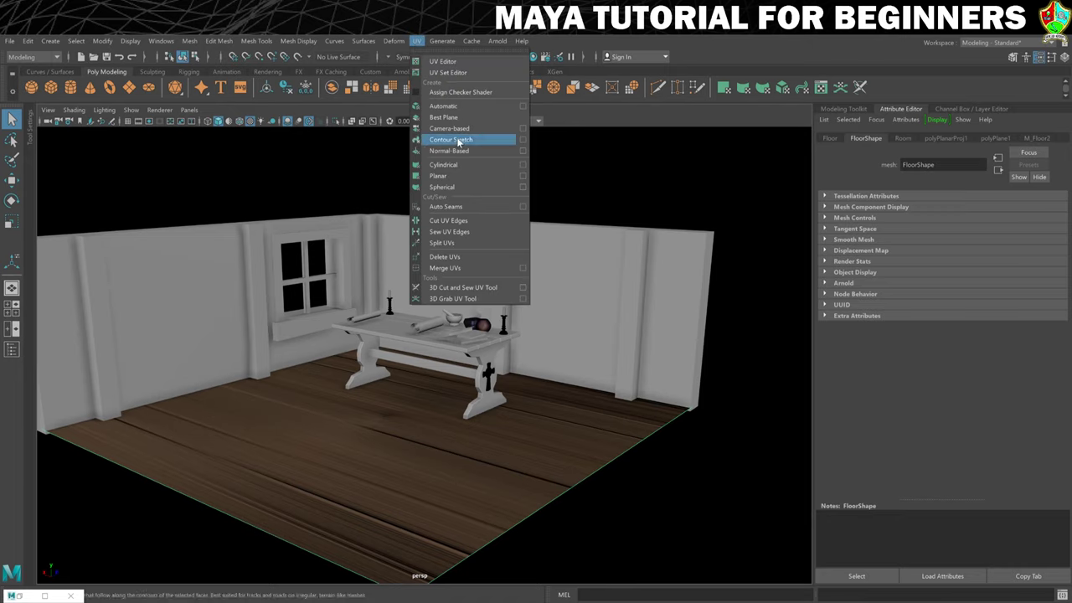
{"action": "left_click", "coordinate": [523, 178]}
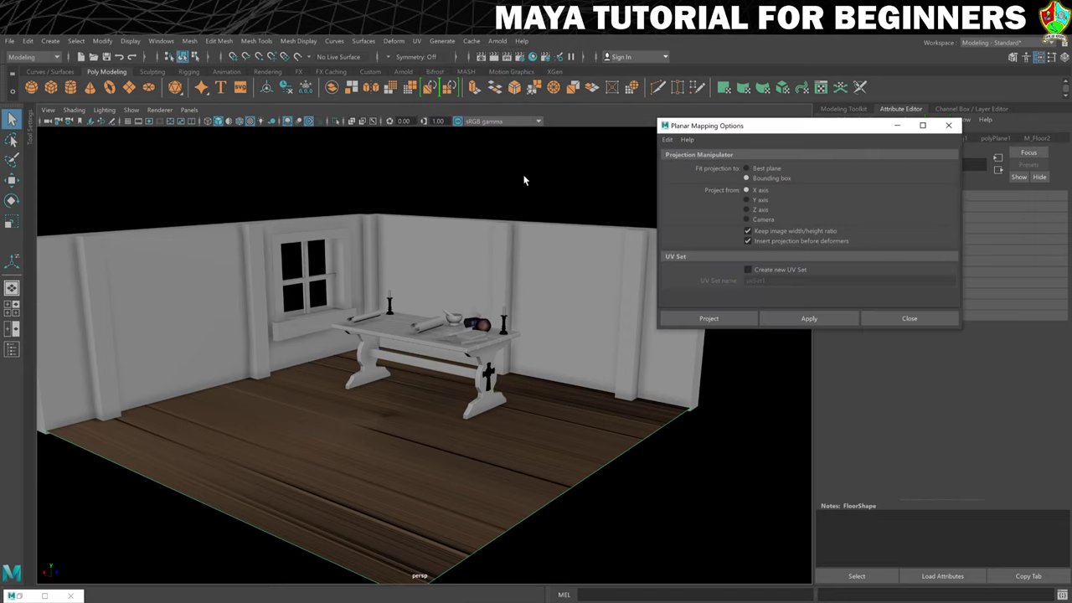
{"action": "left_click_drag", "start_coordinate": [744, 122], "coordinate": [706, 222]}
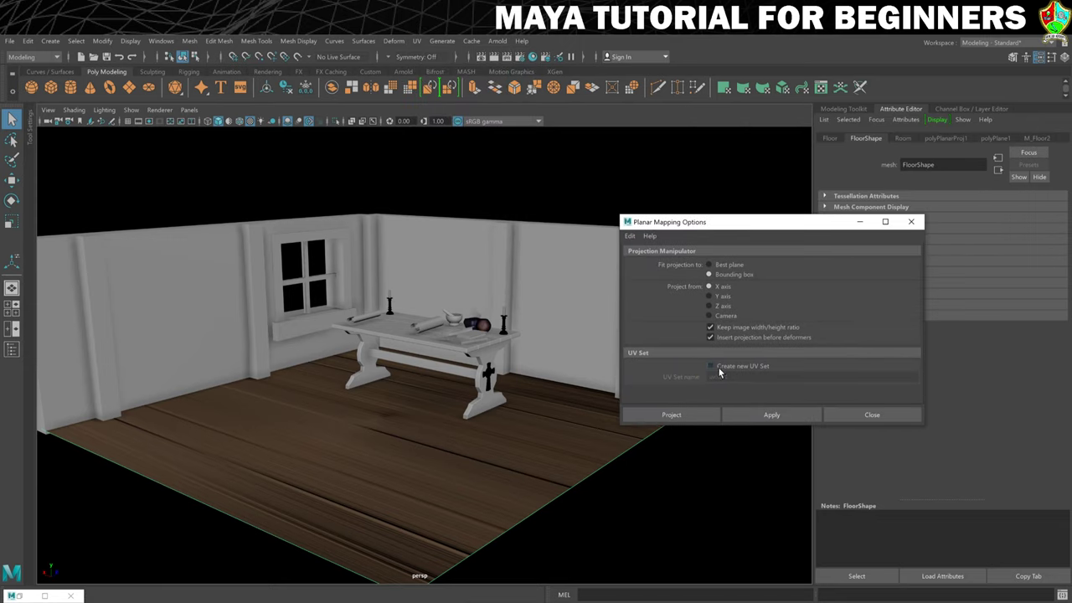
{"action": "left_click", "coordinate": [717, 294]}
{"action": "left_click", "coordinate": [672, 415]}
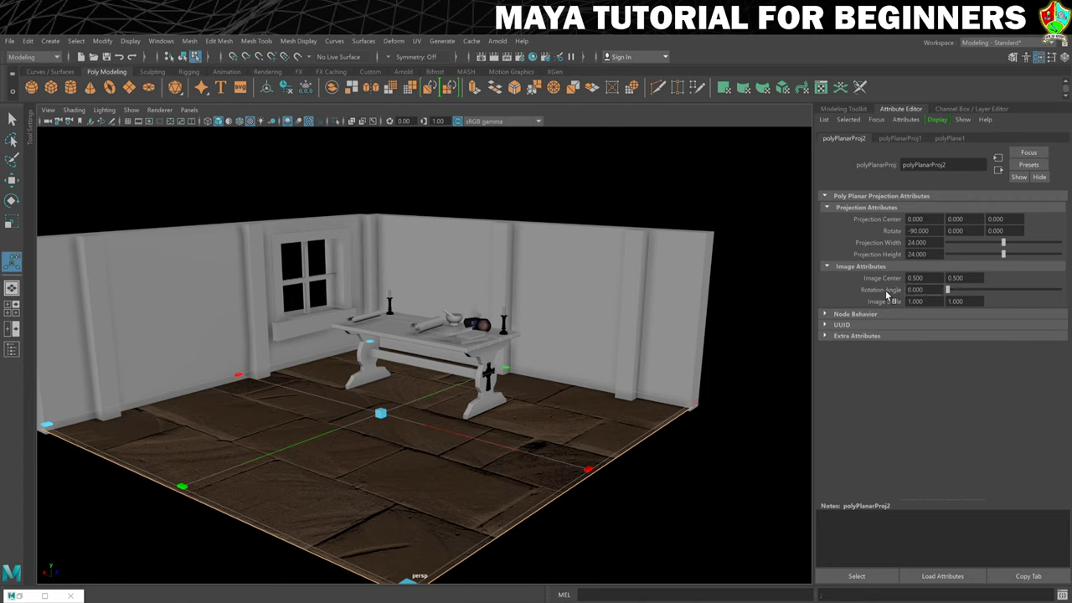
Step: Set polyPlanarProj2's Rotation Angle to 90
{"action": "left_click", "coordinate": [915, 289]}
{"action": "type", "text": "90"}
{"action": "key", "text": "Return"}
Step: Reselect the floor mesh and restore the Hypershade window
{"action": "left_click", "coordinate": [409, 405]}
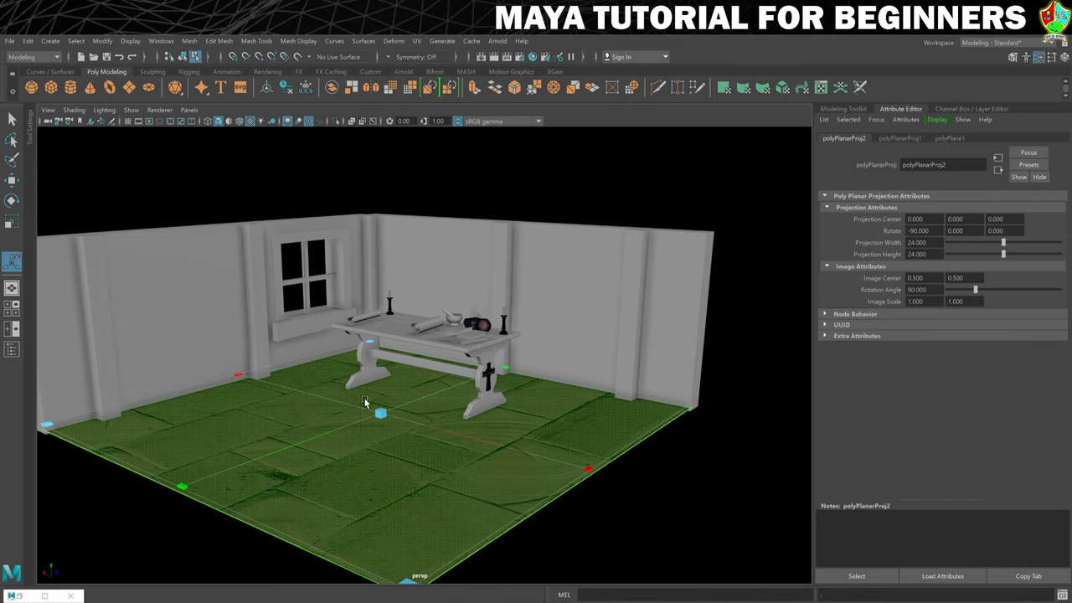
{"action": "right_click_drag", "start_coordinate": [439, 454], "coordinate": [463, 376]}
{"action": "left_click", "coordinate": [421, 444]}
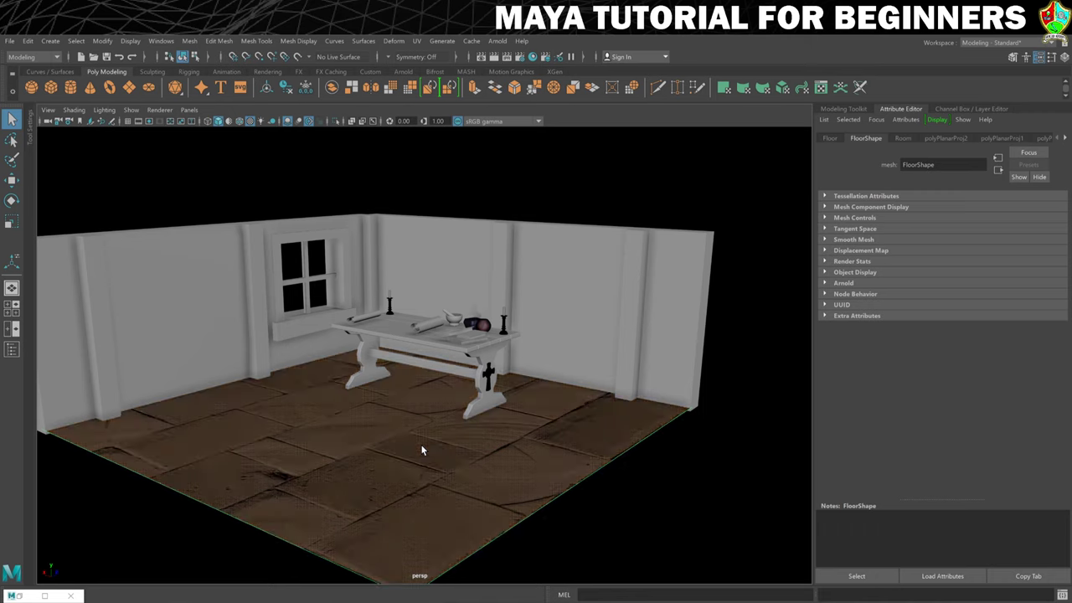
{"action": "left_click", "coordinate": [45, 596]}
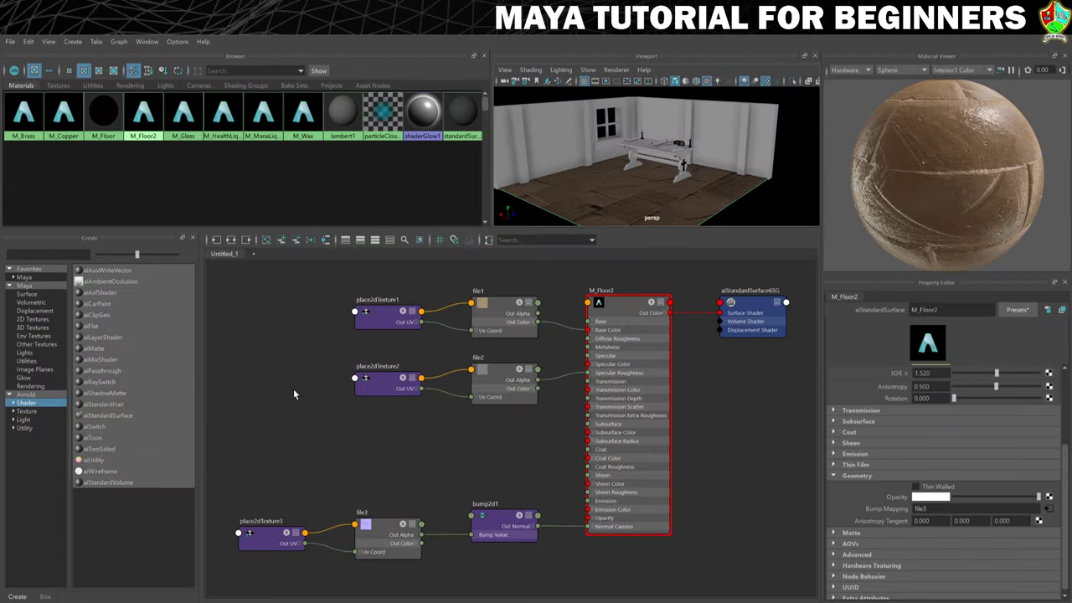
Step: Clear the Hypershade node graph and graph the M_Floor2 material's network
{"action": "mouse_move", "coordinate": [639, 144]}
{"action": "left_mouse_down", "text": "alt"}
{"action": "mouse_move", "coordinate": [647, 148]}
{"action": "mouse_move", "coordinate": [624, 161]}
{"action": "mouse_move", "coordinate": [626, 150]}
{"action": "left_mouse_up", "text": "alt"}
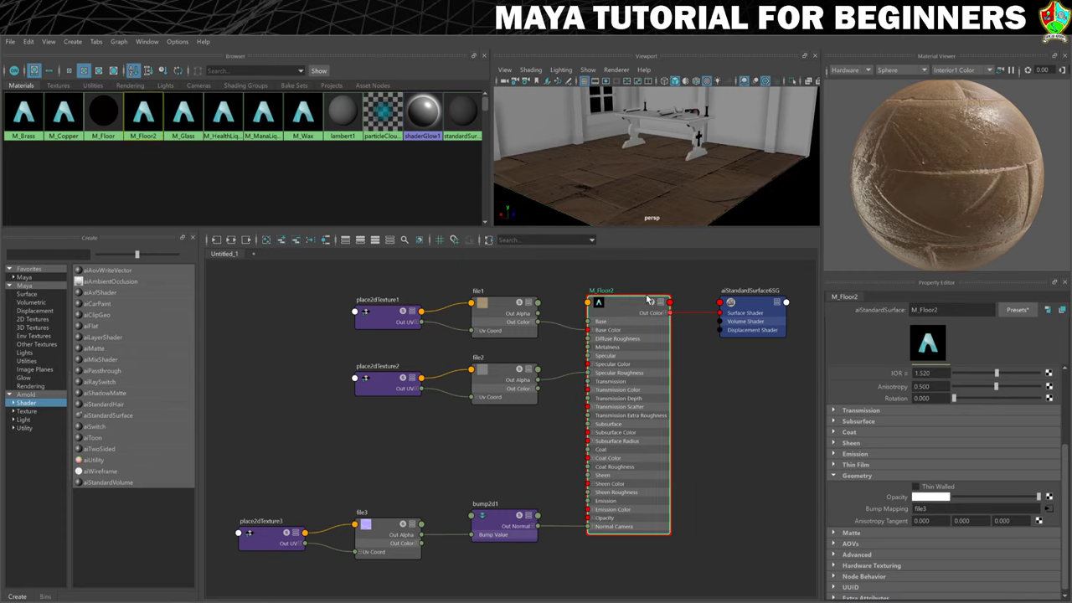
{"action": "left_click", "coordinate": [266, 241]}
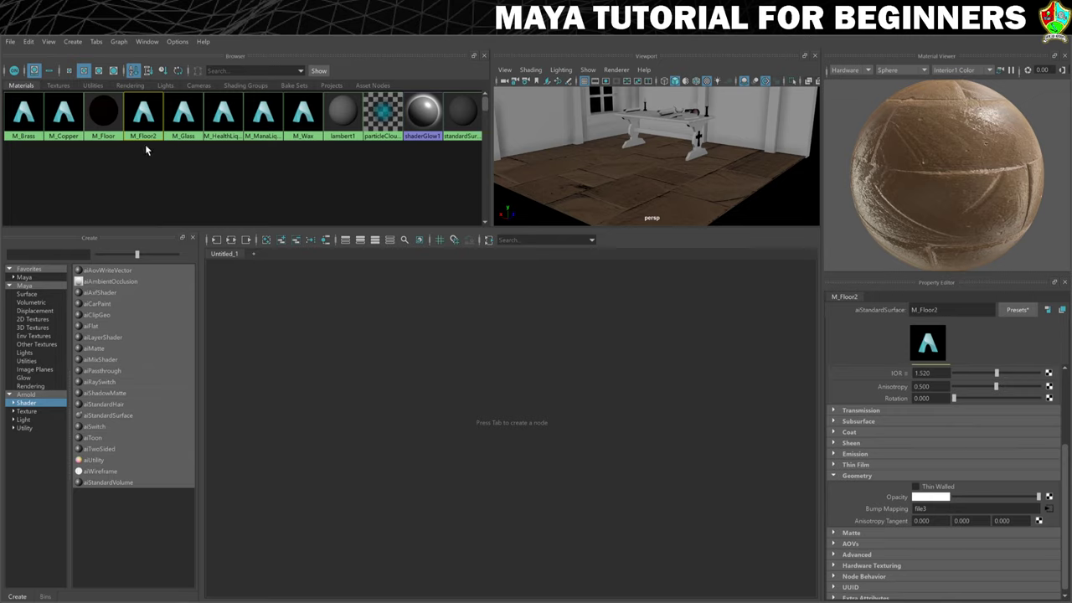
{"action": "right_click", "coordinate": [145, 114]}
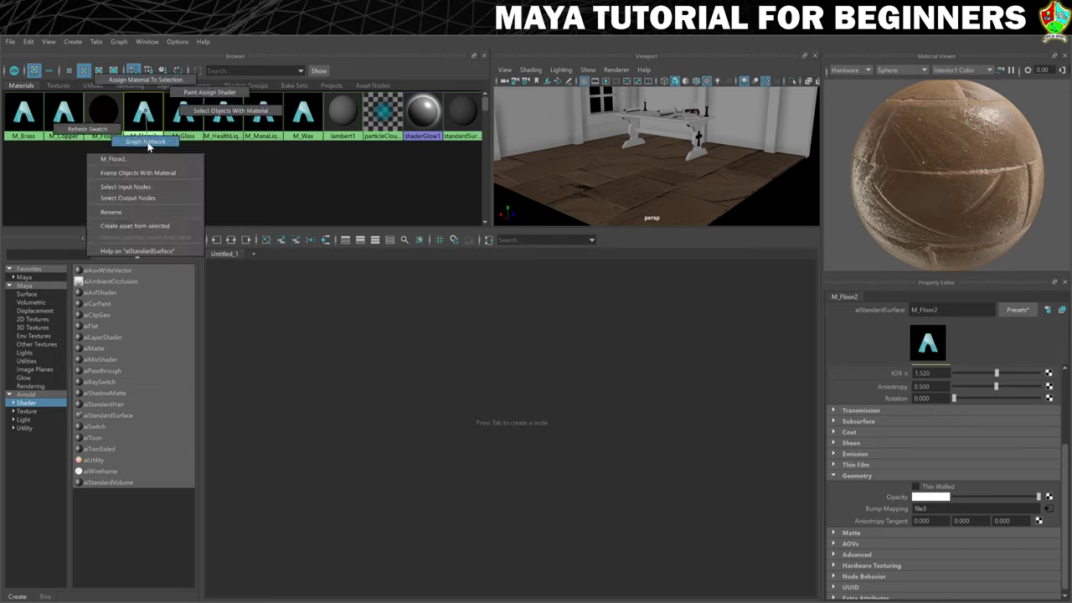
{"action": "left_click", "coordinate": [143, 141]}
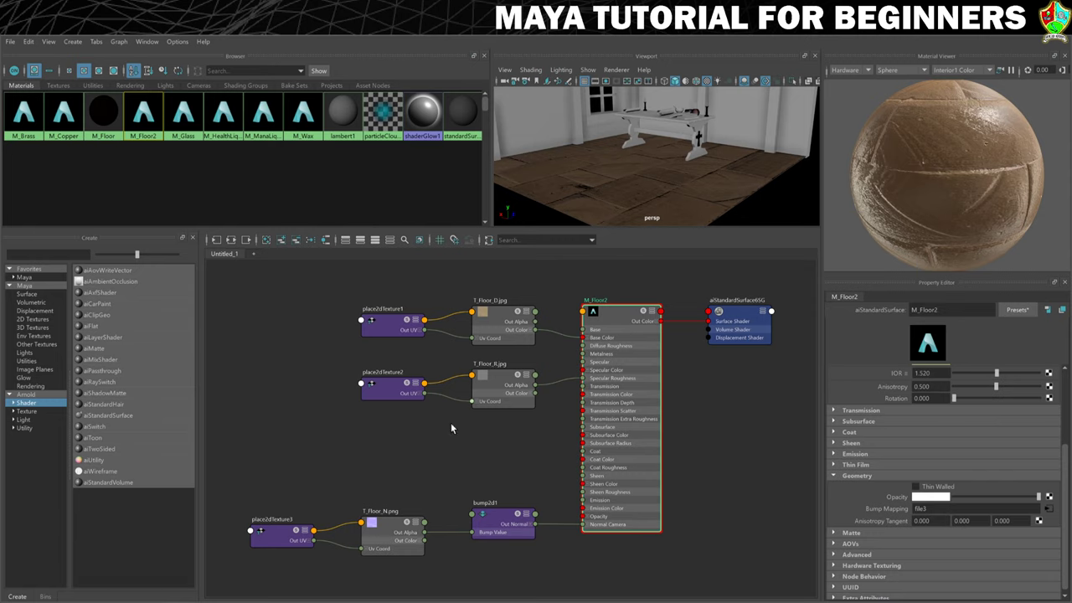
Step: Set place2dTexture1's Repeat UV to 3 and 3
{"action": "left_click", "coordinate": [387, 329]}
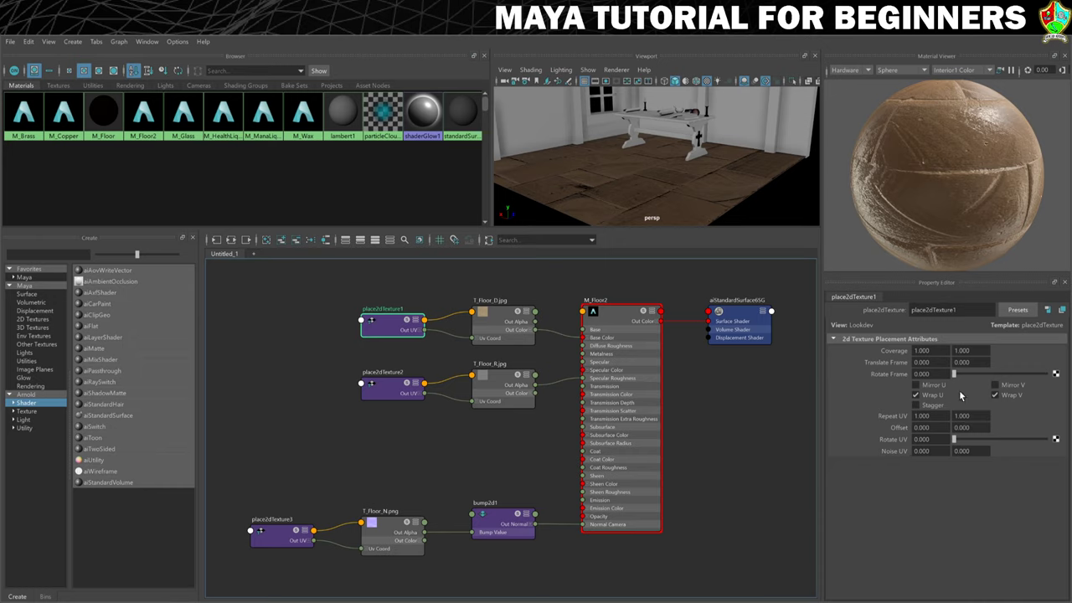
{"action": "double_click", "coordinate": [921, 415]}
{"action": "type", "text": "3"}
{"action": "key", "text": "Tab"}
{"action": "type", "text": "3"}
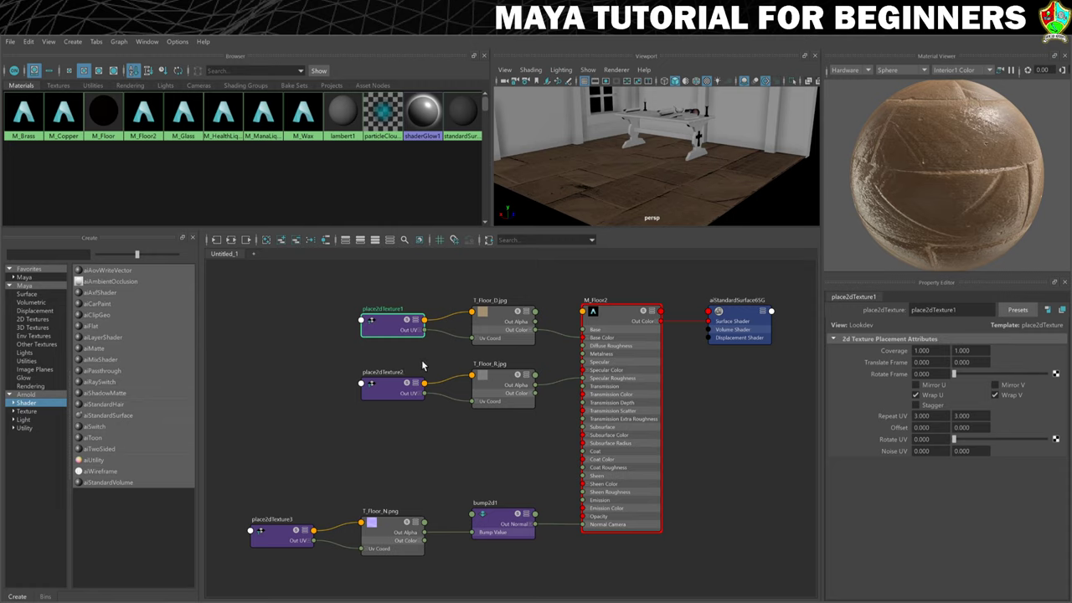
Step: Set place2dTexture2's Repeat UV to 3 and 3
{"action": "left_click", "coordinate": [386, 392]}
{"action": "left_click", "coordinate": [917, 416]}
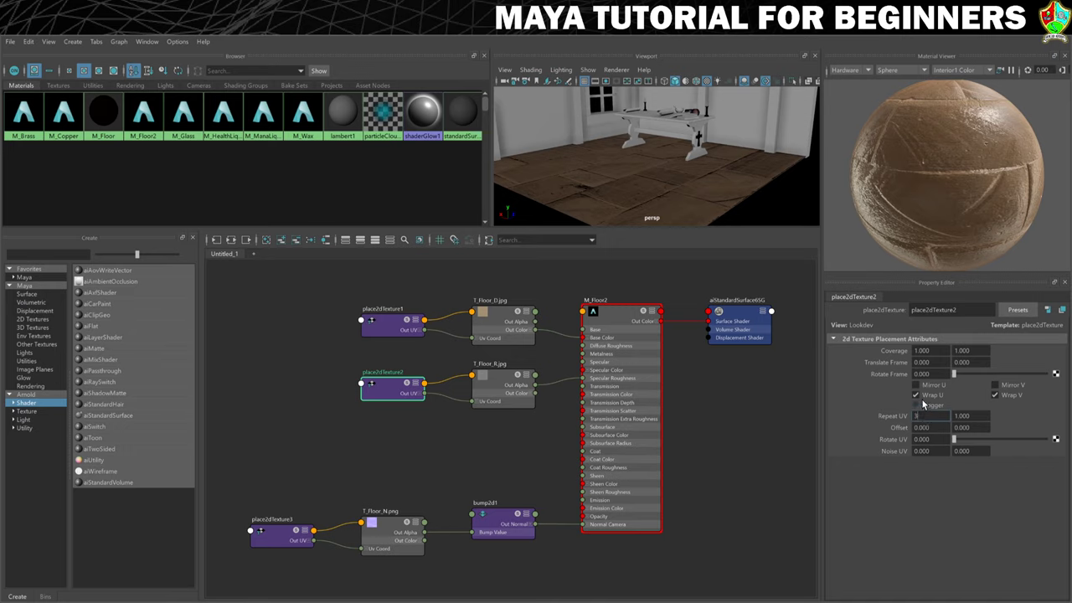
{"action": "key", "text": "Tab"}
{"action": "type", "text": "3"}
{"action": "key", "text": "Return"}
Step: Set place2dTexture3's Repeat U value to 3
{"action": "left_click", "coordinate": [272, 543]}
{"action": "type", "text": "3"}
{"action": "key", "text": "Return"}
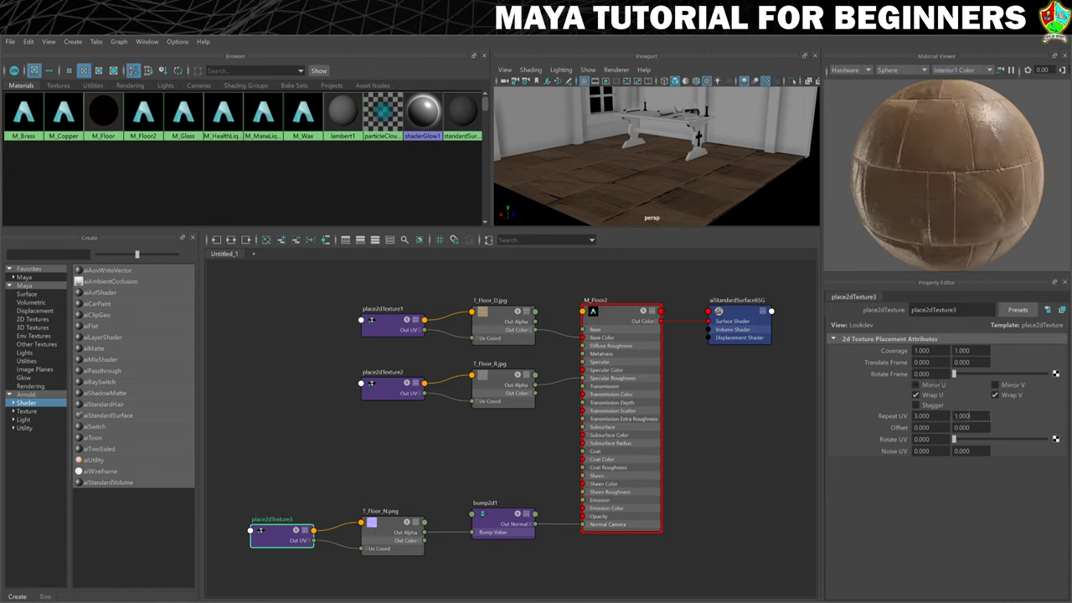